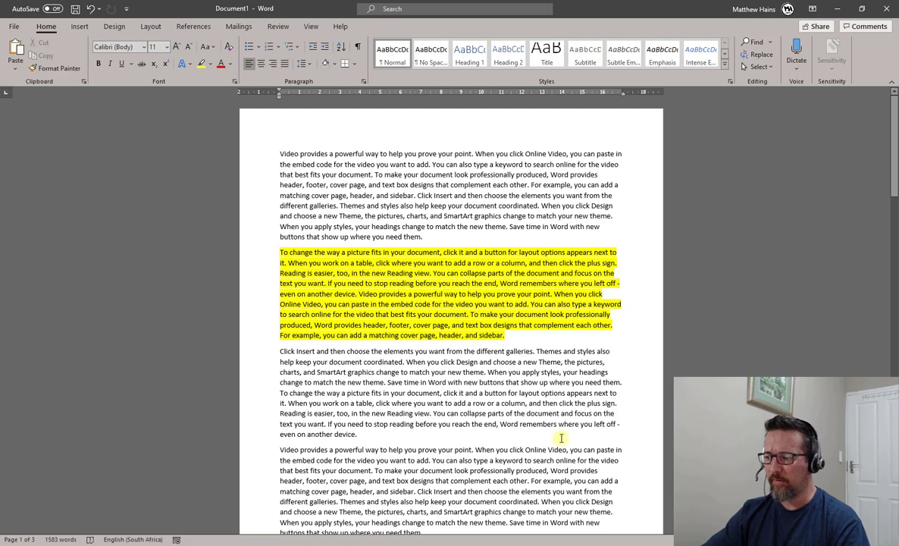
Step: Switch the ribbon to the View tab to show the document view options
click(311, 27)
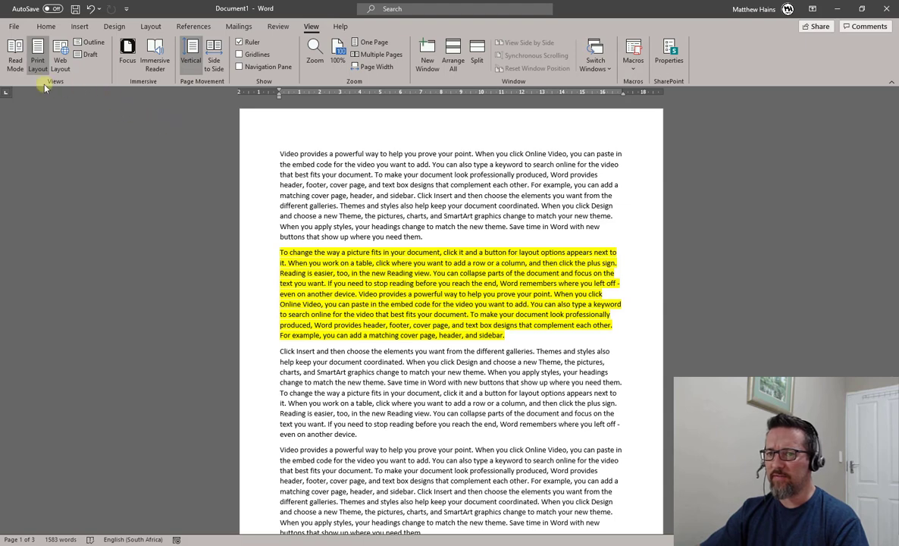
click(15, 57)
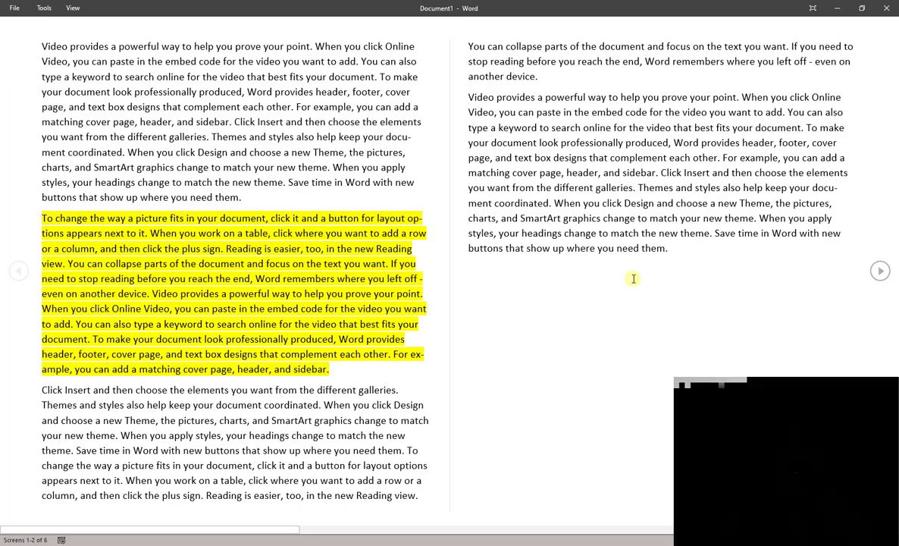
click(878, 270)
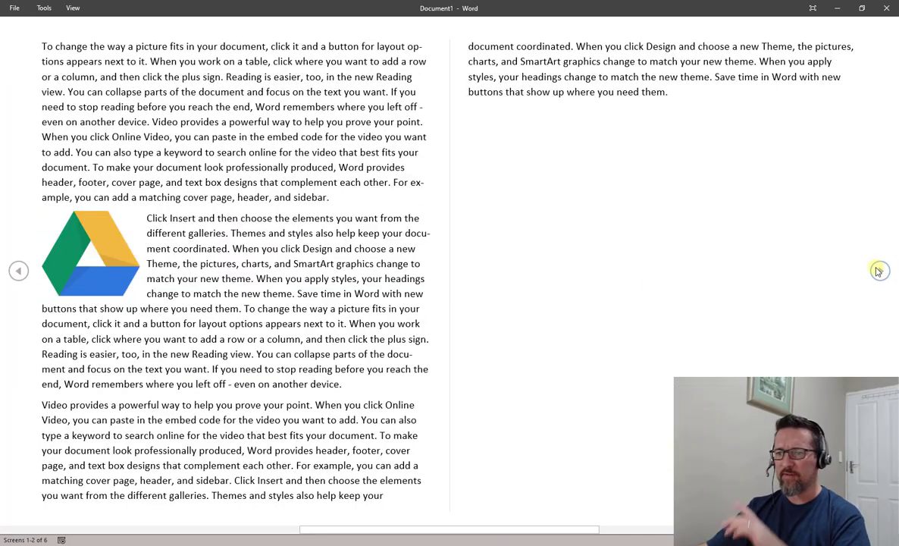
click(876, 271)
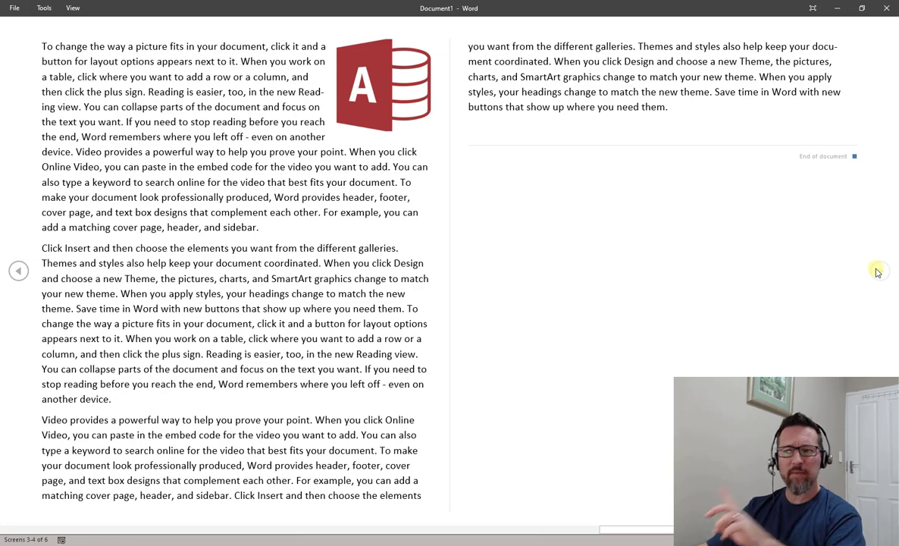
click(18, 271)
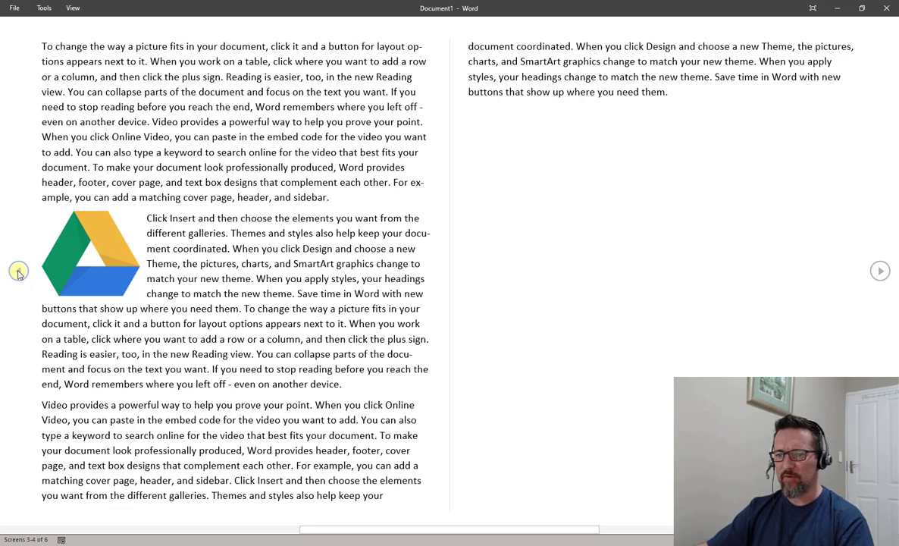
click(18, 272)
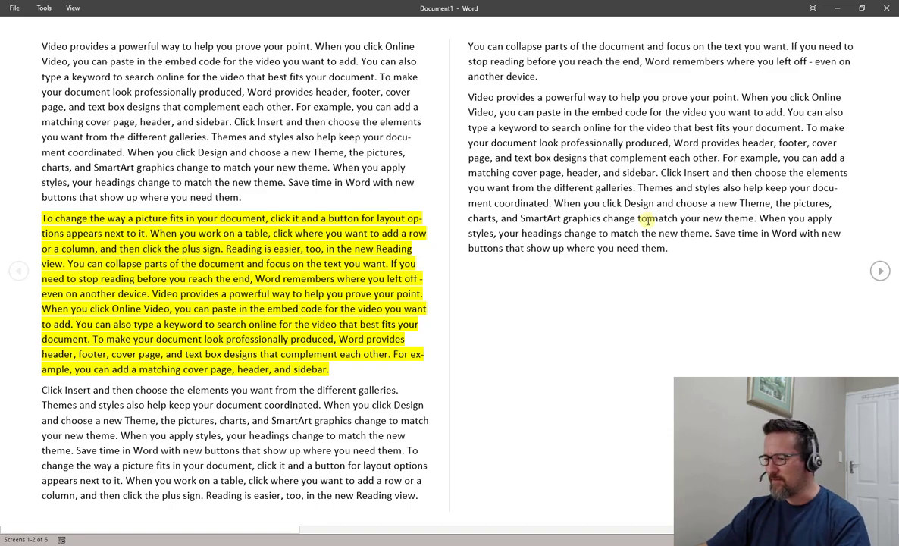
key(Escape)
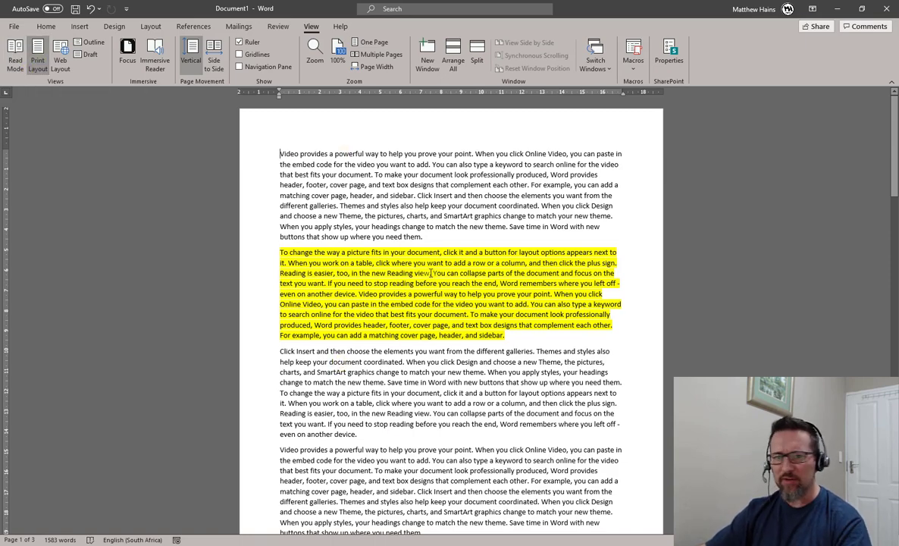
Step: Show the document in Outline view, paragraphs as Body Text items, then close back to Print Layout
scroll(431, 273, up, 1)
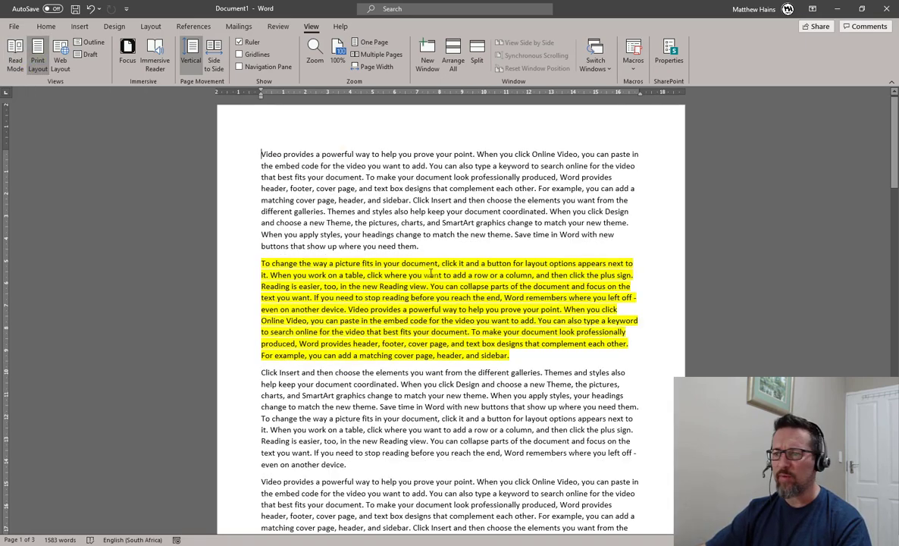
click(89, 42)
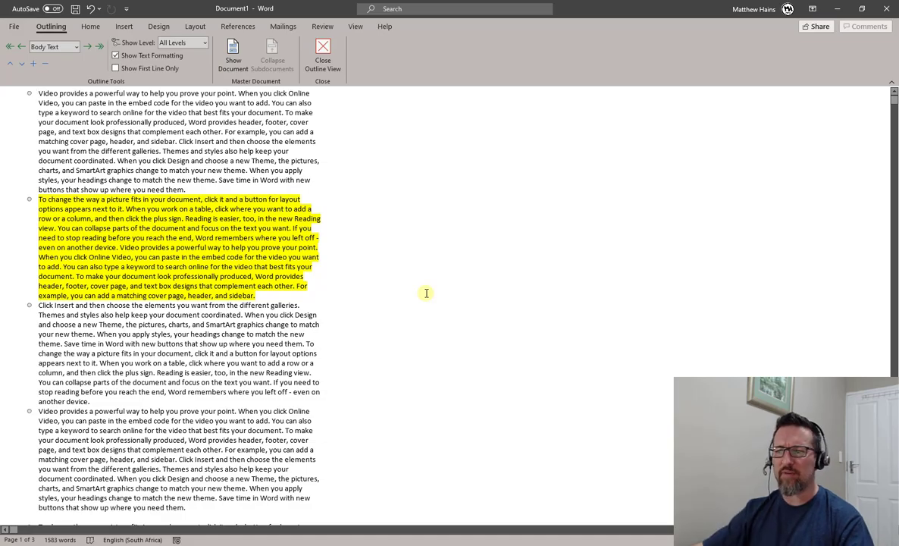
scroll(410, 307, down, 15)
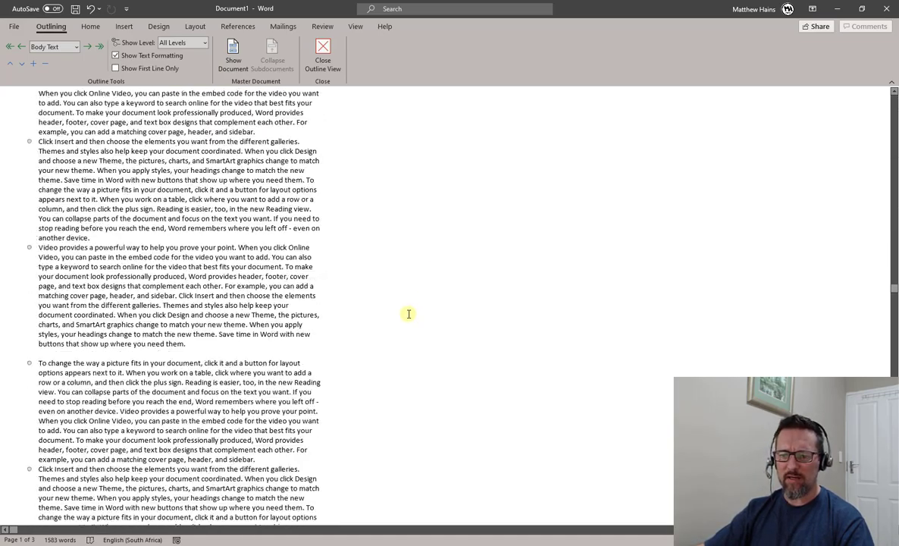
scroll(408, 312, down, 5)
scroll(408, 313, up, 20)
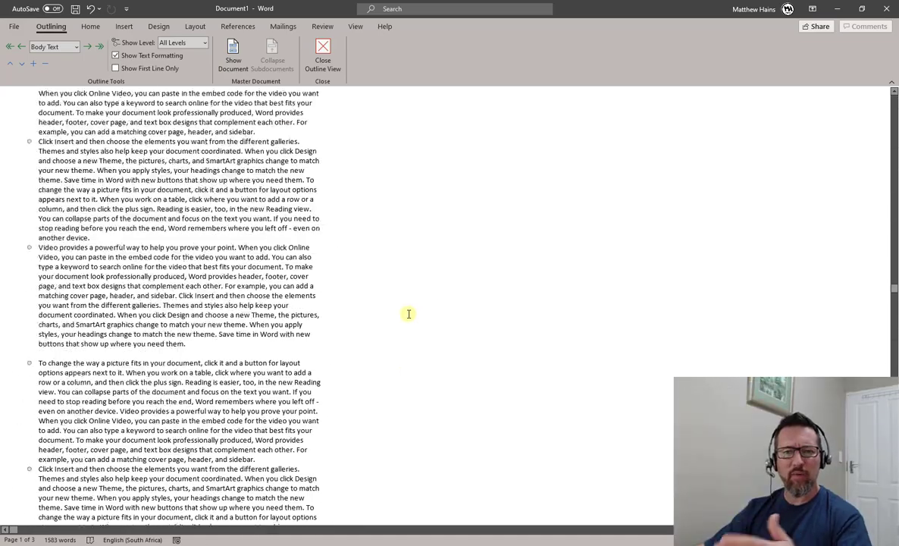
scroll(408, 313, up, 10)
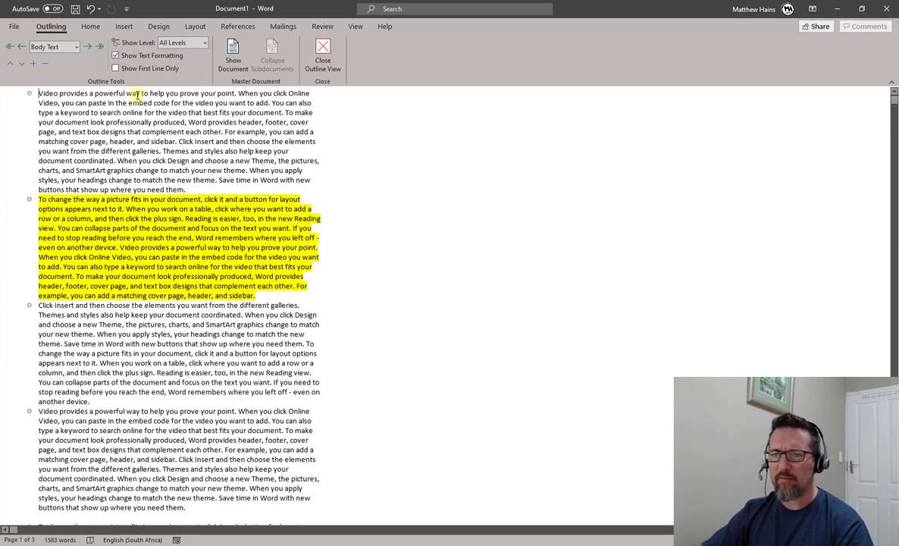
click(318, 57)
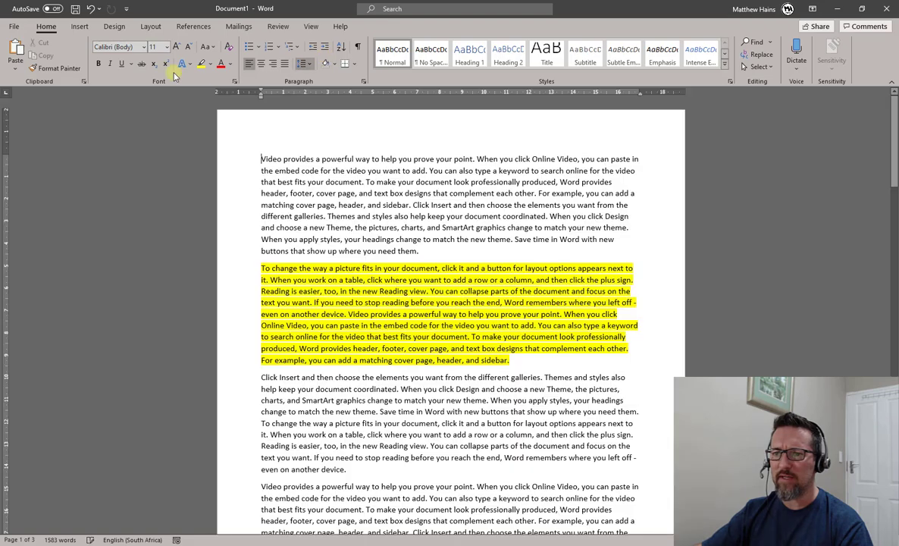
Step: Switch to Draft view, scroll the margin-free continuous text, then return to Print Layout
click(310, 26)
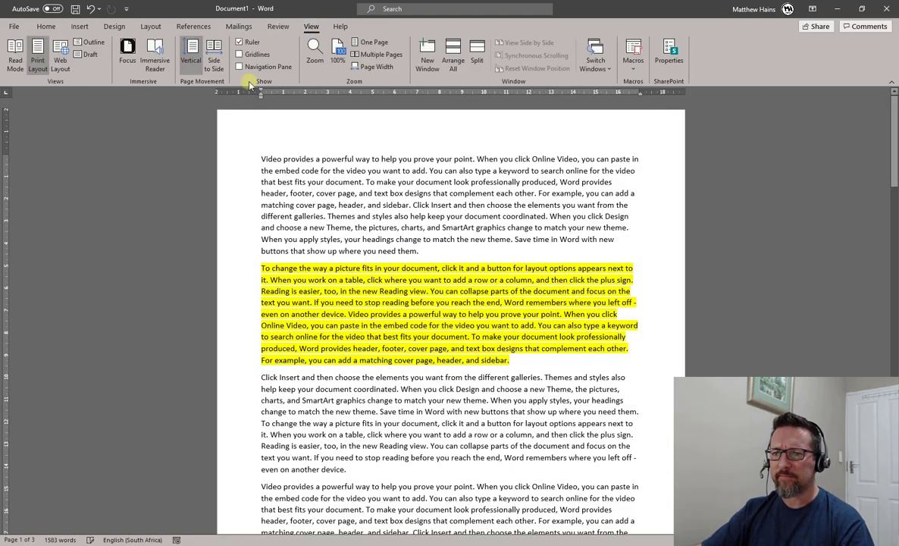
click(90, 55)
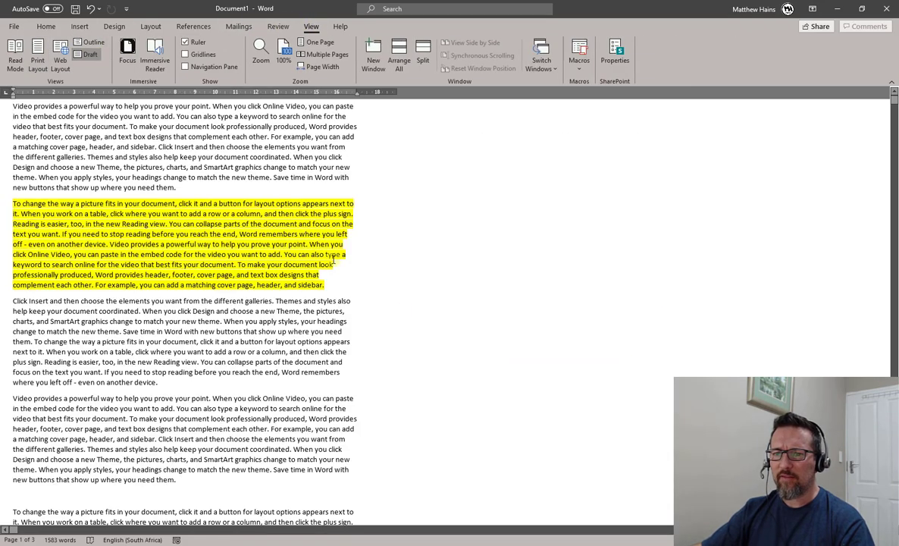
scroll(448, 391, down, 10)
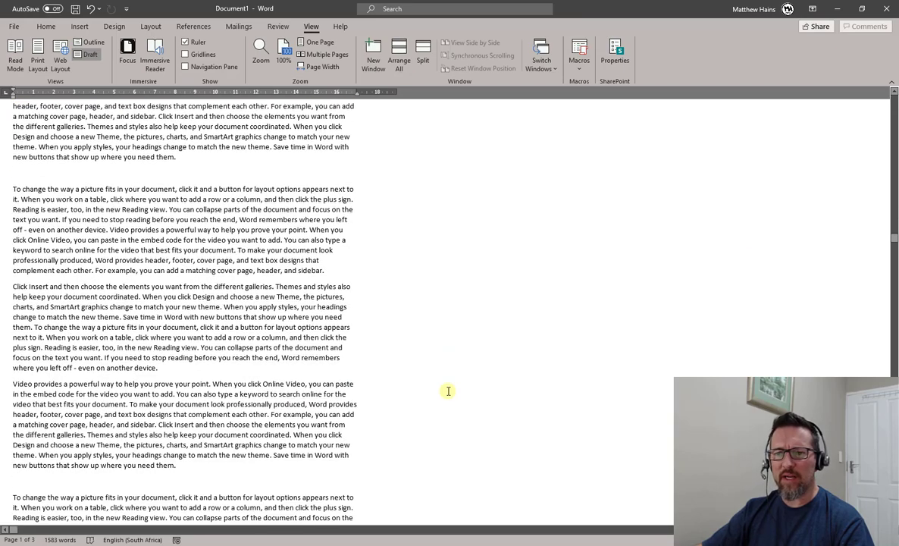
scroll(447, 390, down, 5)
scroll(447, 391, down, 8)
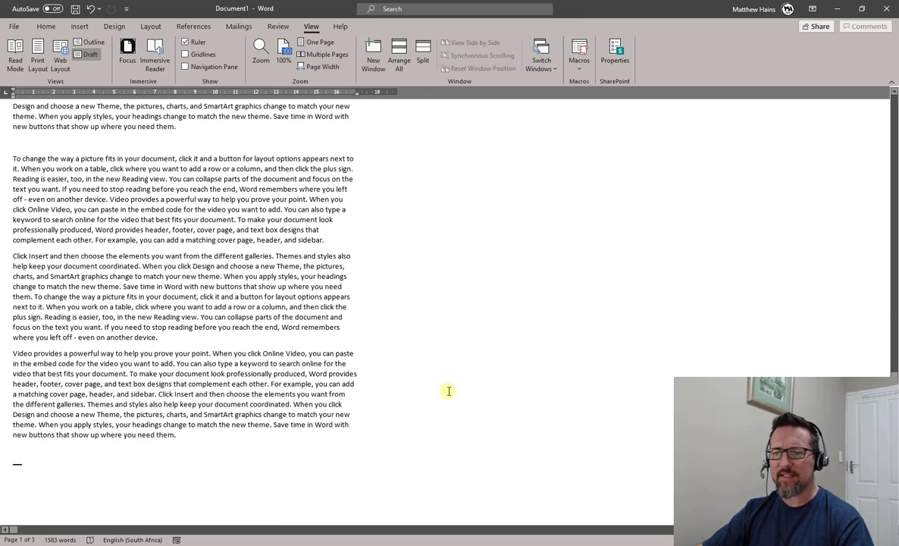
scroll(144, 429, up, 15)
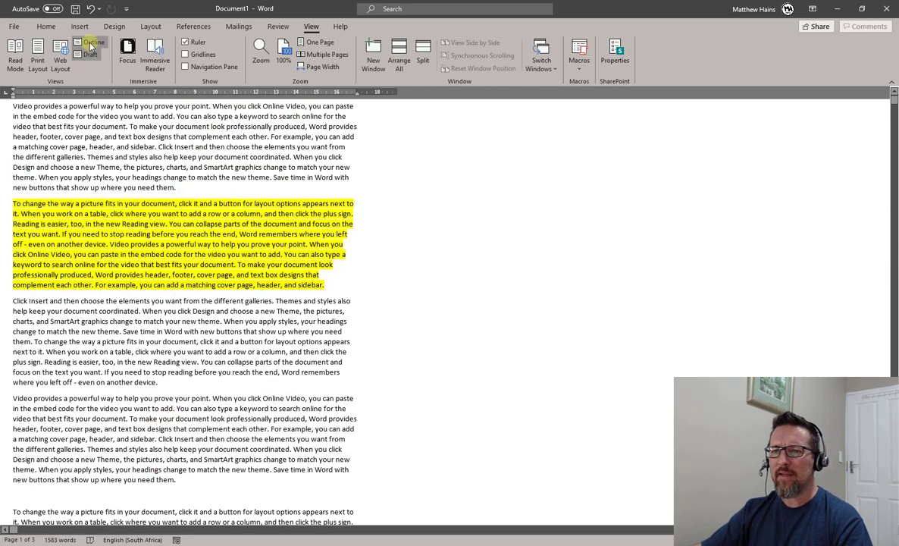
click(37, 58)
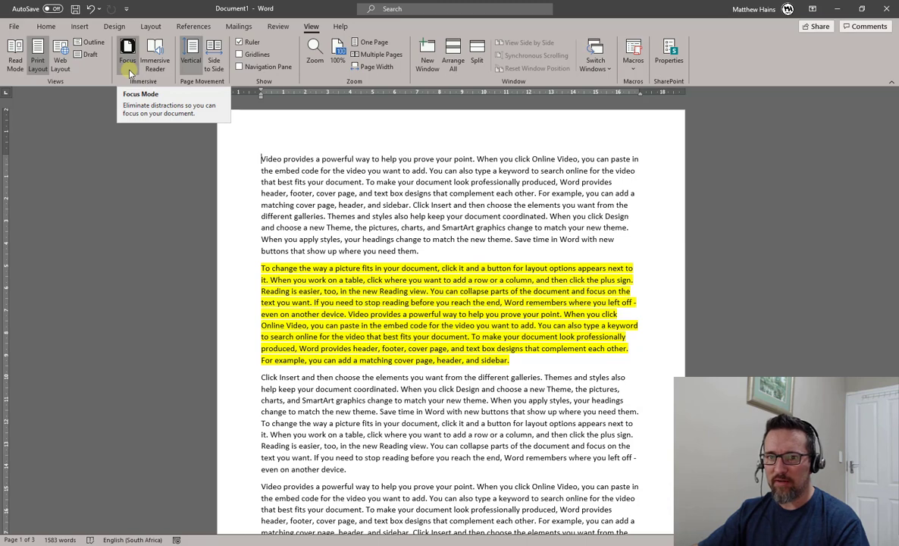
click(124, 61)
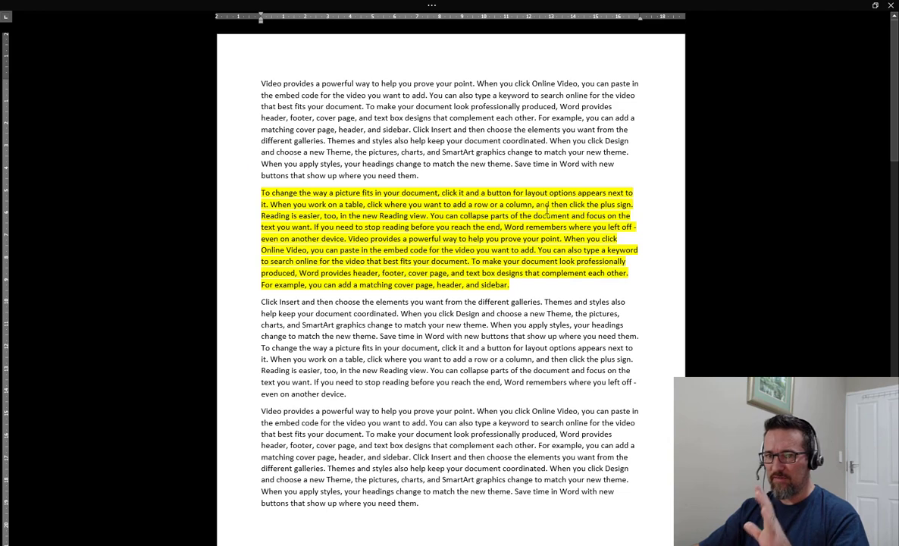
key(Escape)
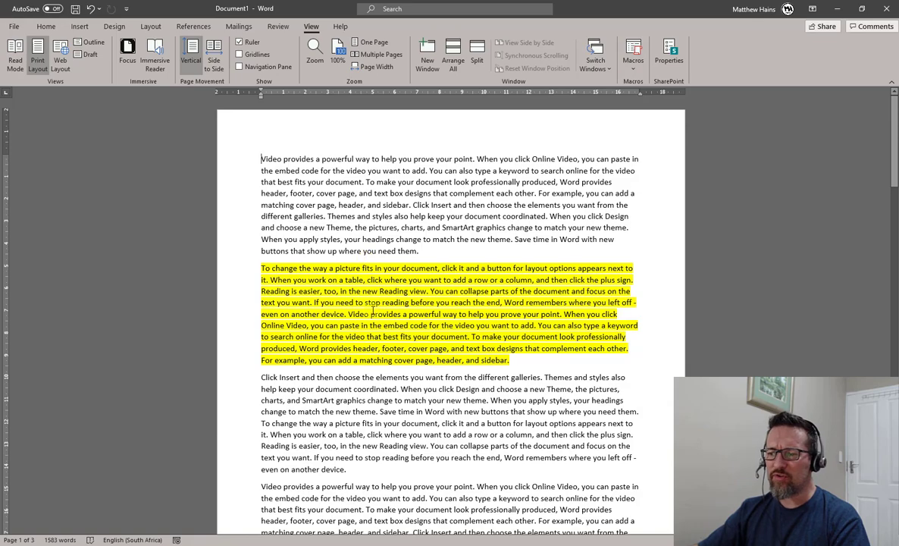
scroll(371, 310, down, 5)
scroll(372, 310, down, 5)
scroll(369, 305, up, 10)
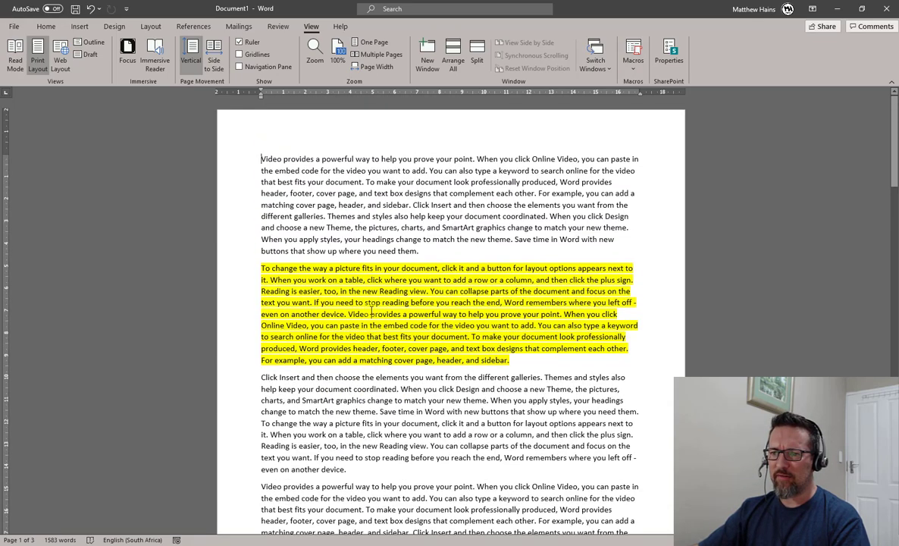
Step: Turn on Side to Side page movement, page through horizontally, then switch back to Vertical
click(214, 56)
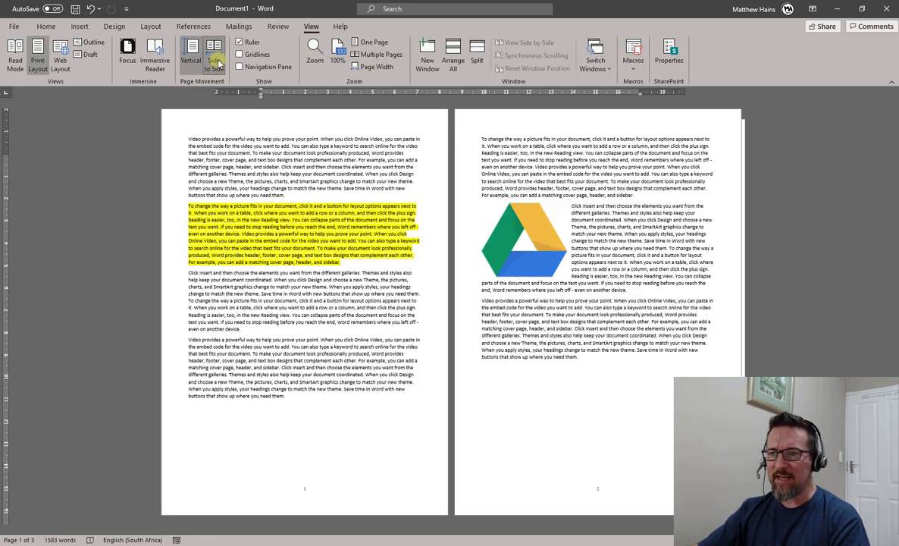
click(594, 530)
drag(561, 532, 347, 532)
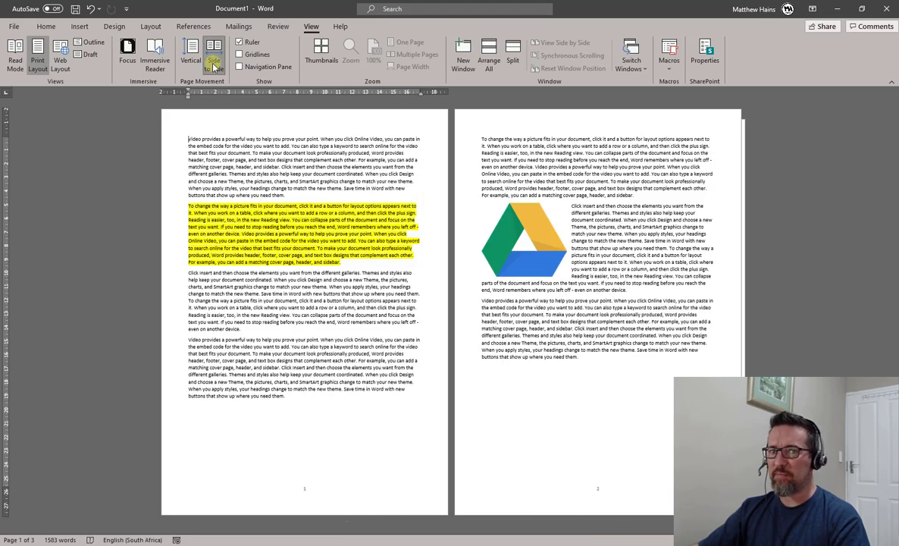
click(191, 57)
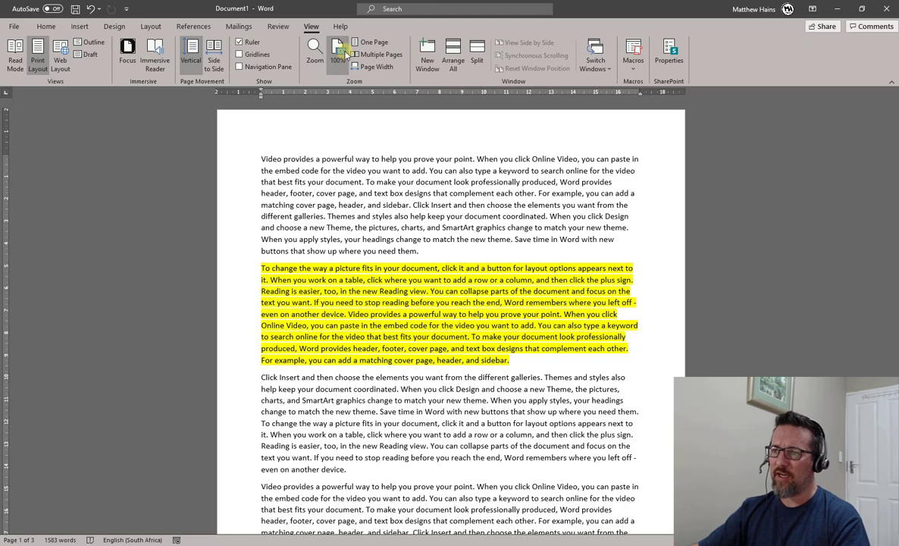
Step: Cycle the zoom through Page Width, 100%, One Page and Multiple Pages, ending at 100%
click(381, 70)
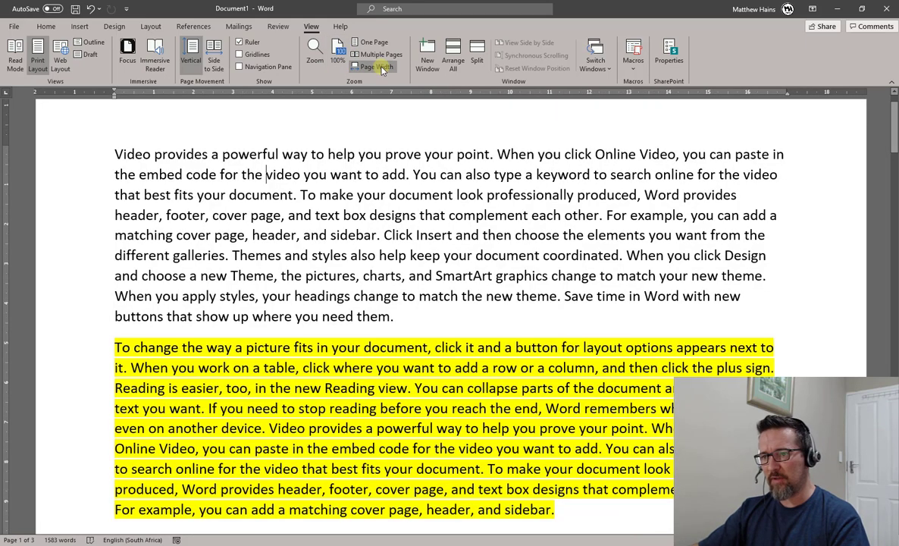
click(338, 51)
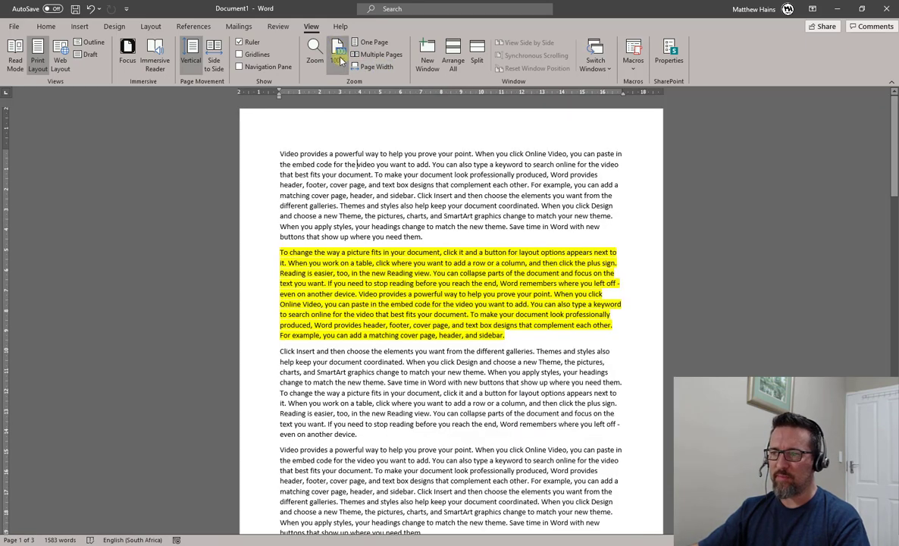
click(370, 43)
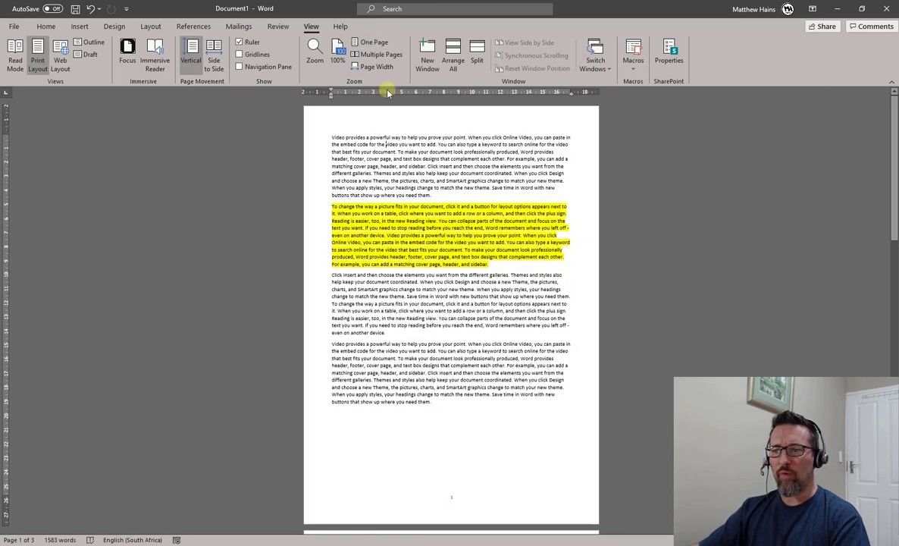
click(376, 55)
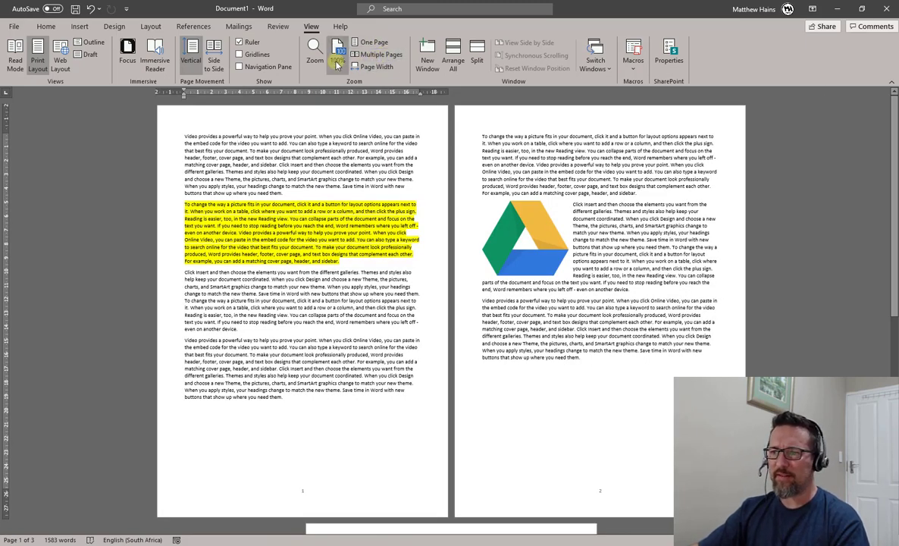
click(337, 56)
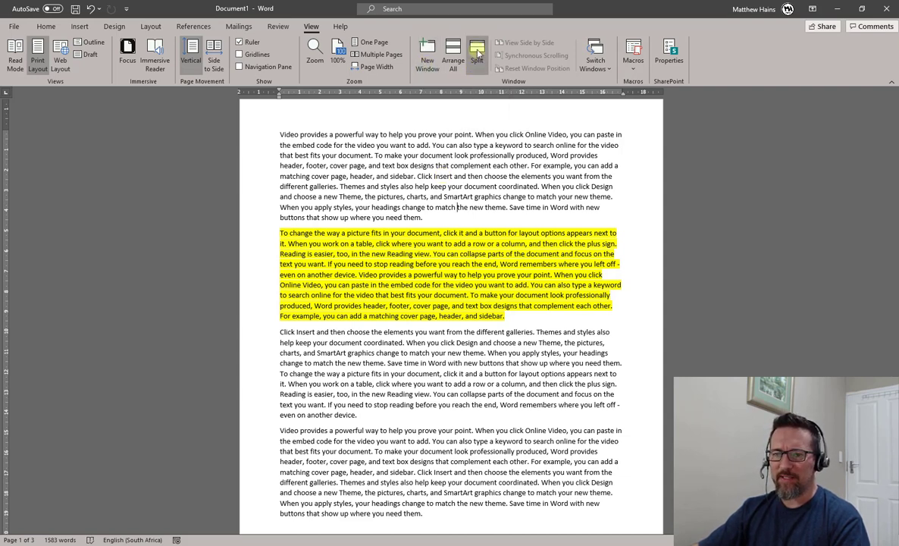
Step: Open a New Window of the document and snap the two windows to the left and right halves
click(425, 68)
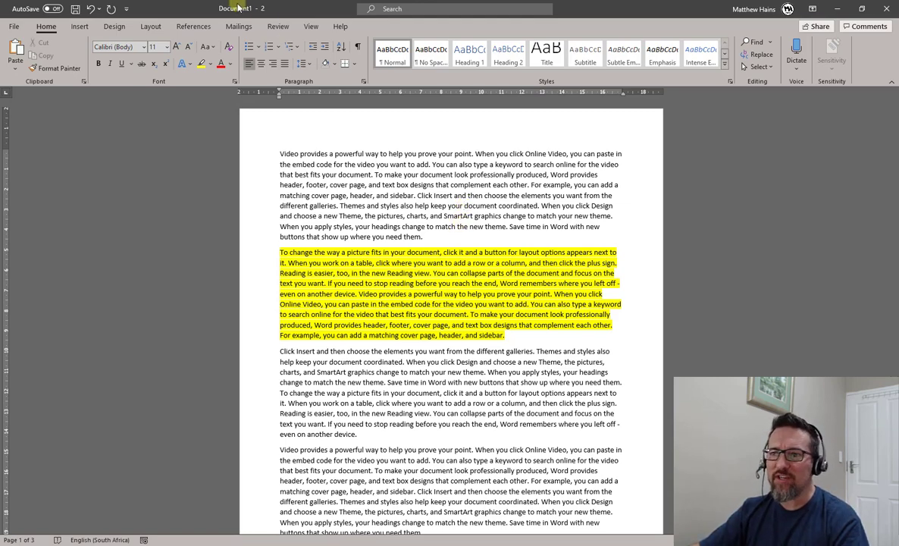
drag(280, 12, 898, 125)
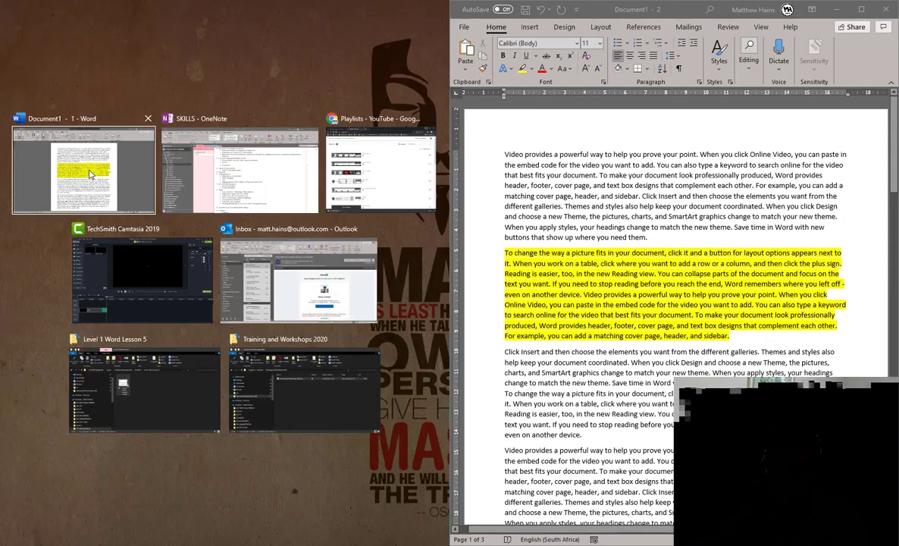
click(118, 158)
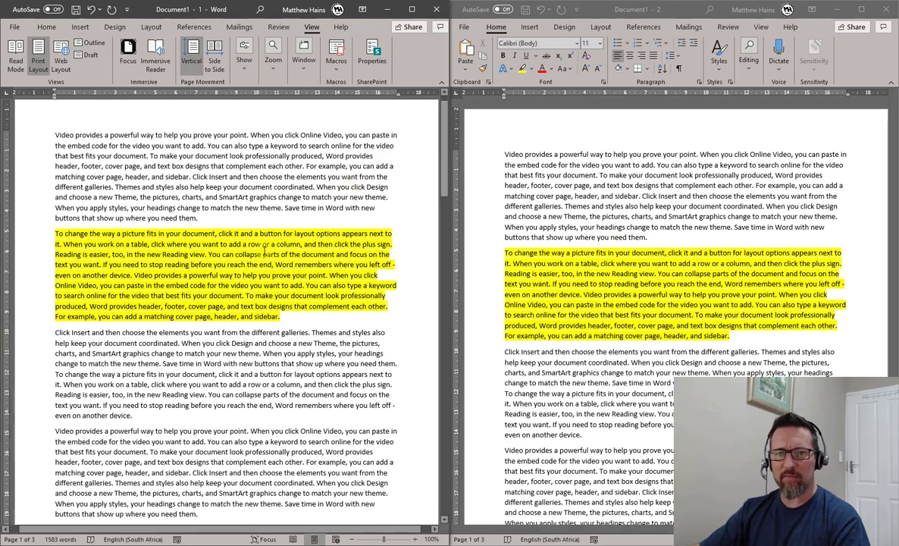
drag(442, 132, 447, 282)
scroll(240, 255, up, 2)
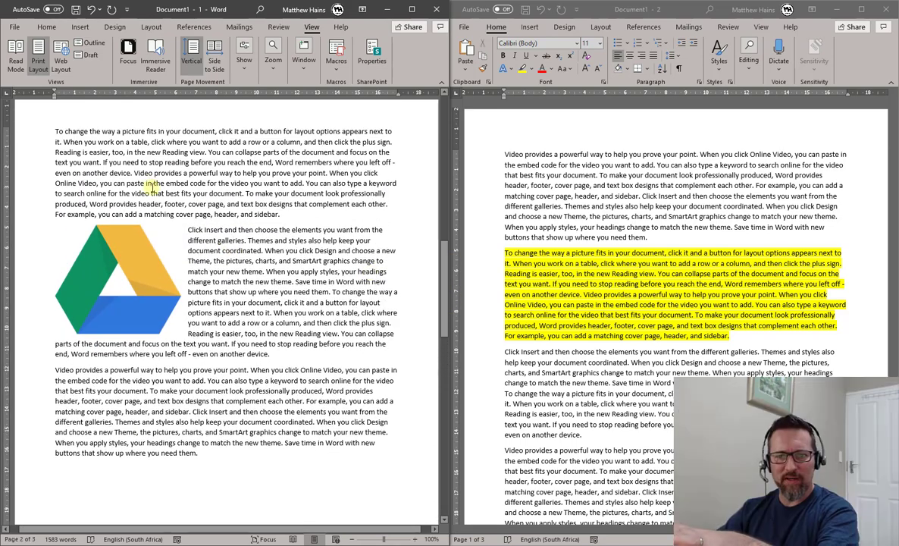
Step: Close the second window, Document1 - 2, and maximize the remaining Word window
click(648, 190)
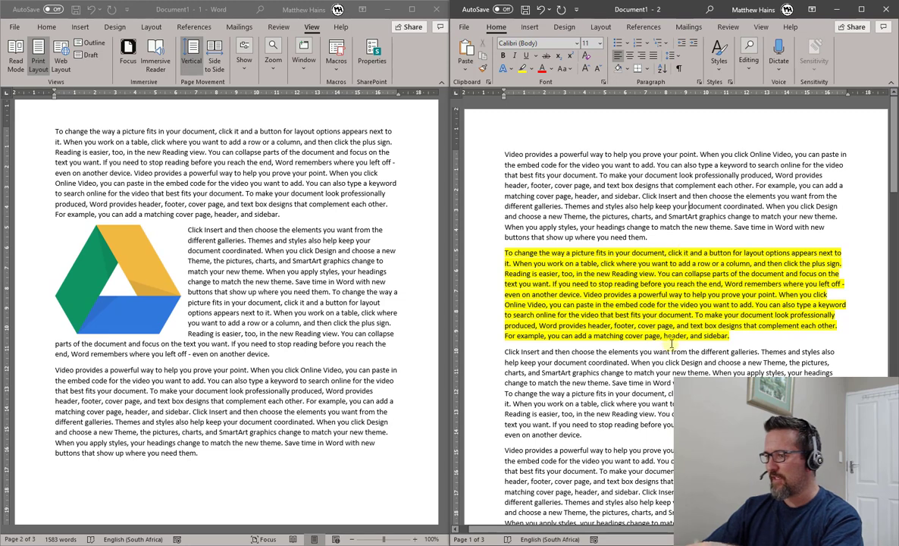
scroll(644, 326, down, 1)
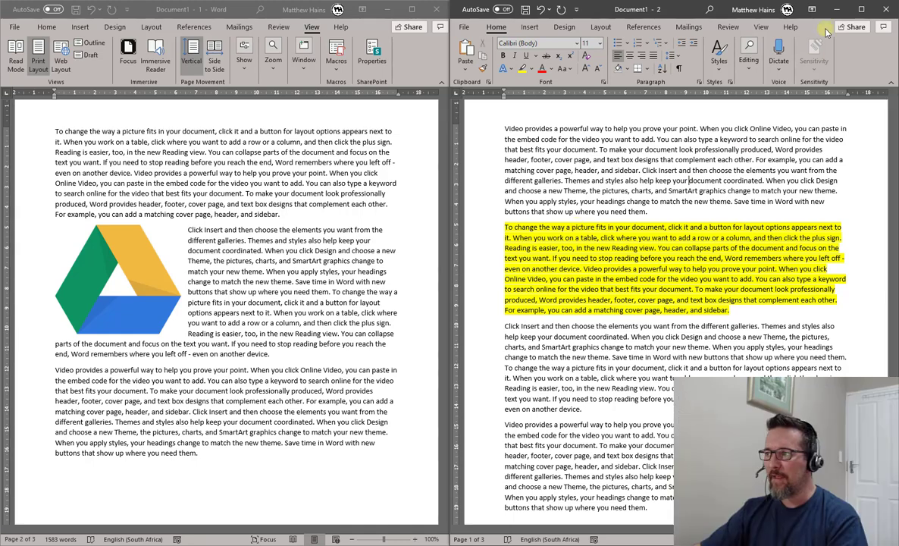
click(886, 9)
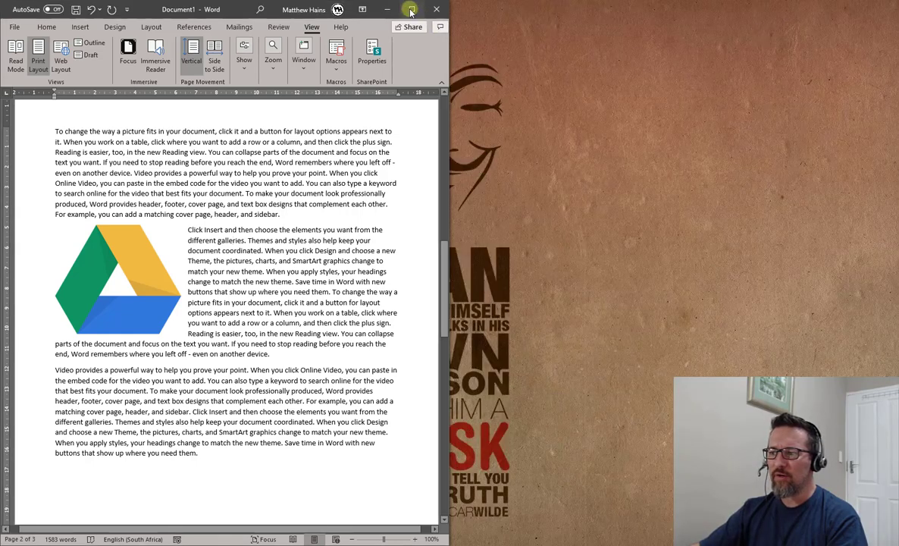
click(410, 9)
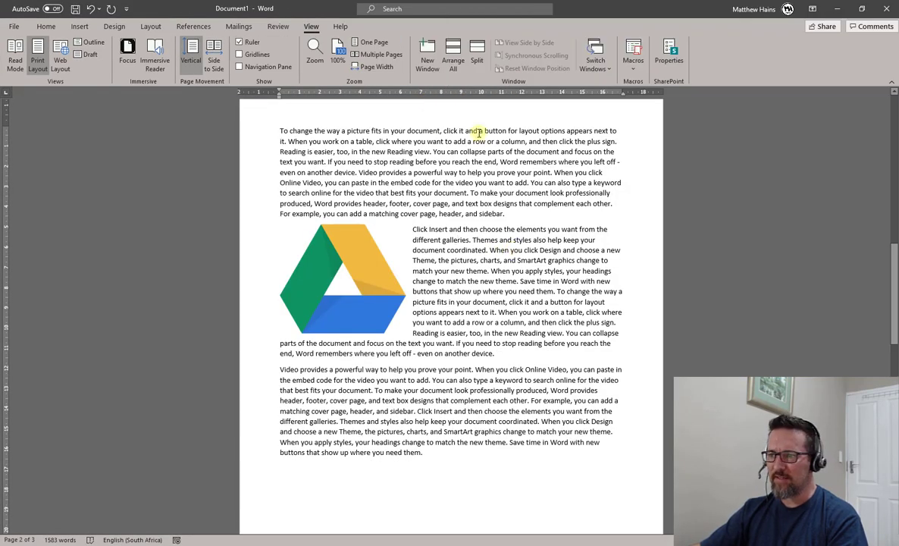
Step: Split the document window into two panes and scroll one pane independently
scroll(505, 120, up, 3)
scroll(477, 122, down, 2)
click(477, 59)
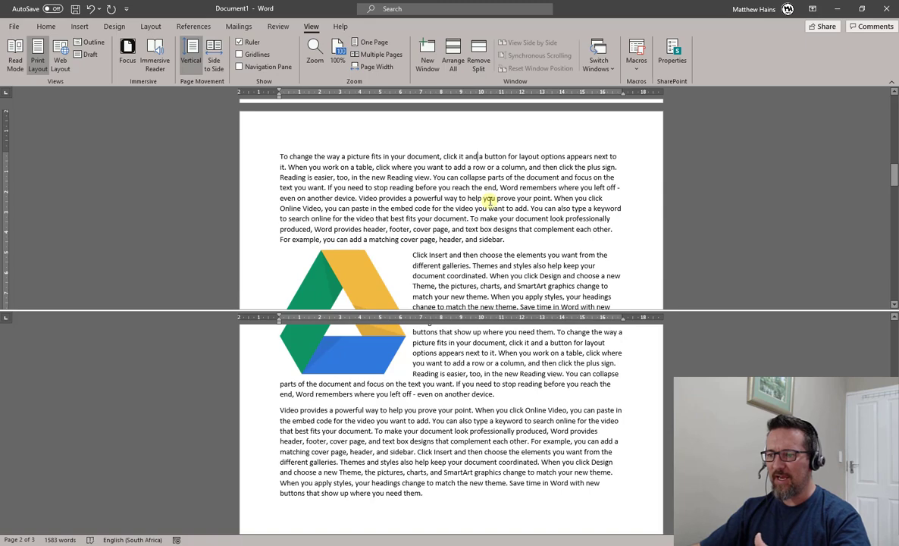
scroll(489, 200, down, 15)
scroll(489, 200, down, 1)
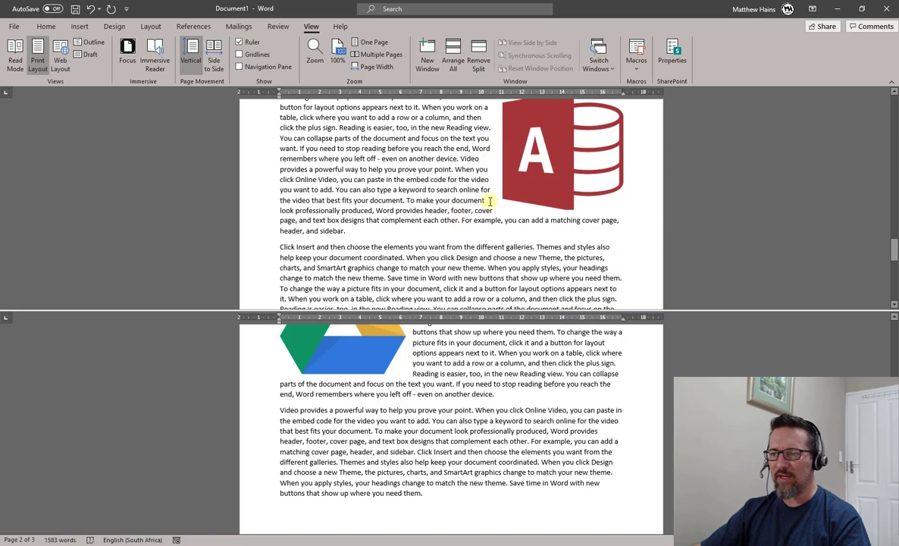
scroll(457, 379, up, 3)
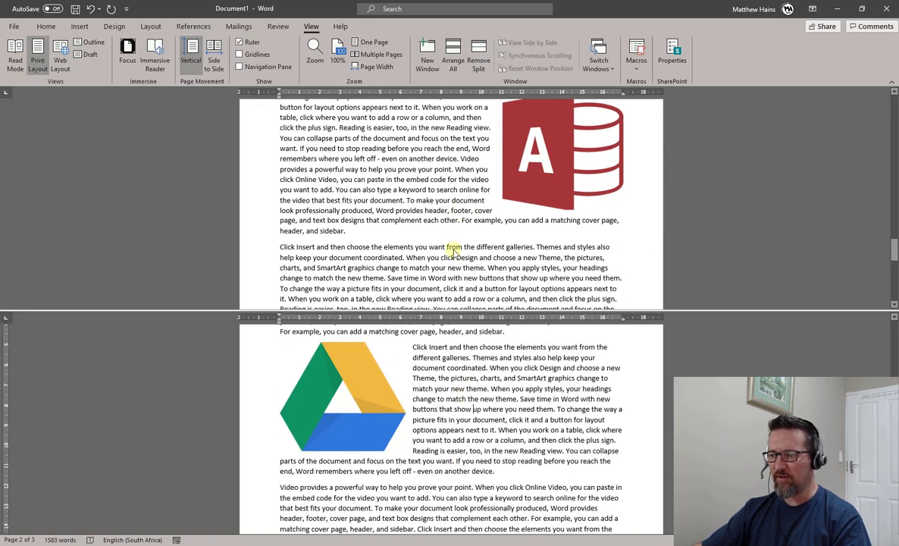
scroll(468, 334, down, 5)
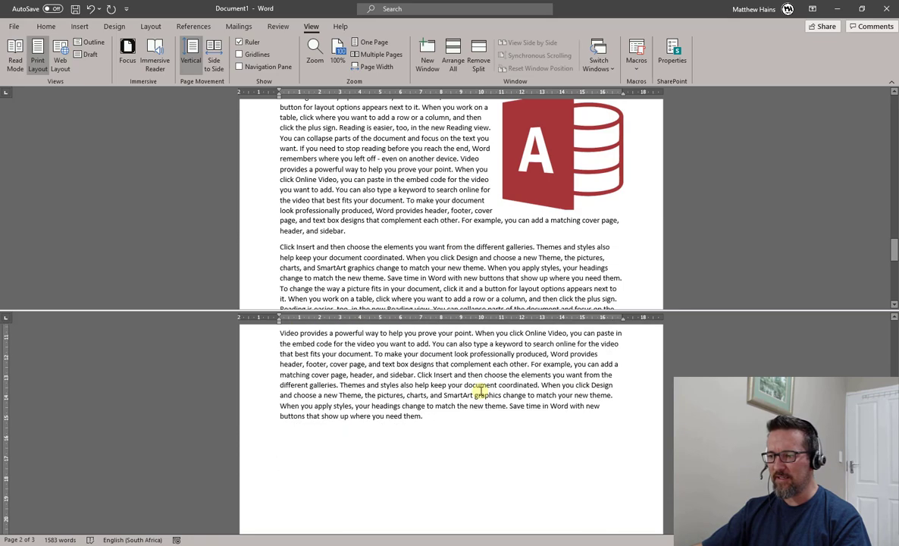
Step: Scroll the panes separately, then Remove Split to return to a single pane
scroll(421, 337, up, 7)
scroll(481, 391, down, 3)
scroll(478, 416, up, 3)
scroll(530, 414, up, 2)
scroll(487, 413, down, 6)
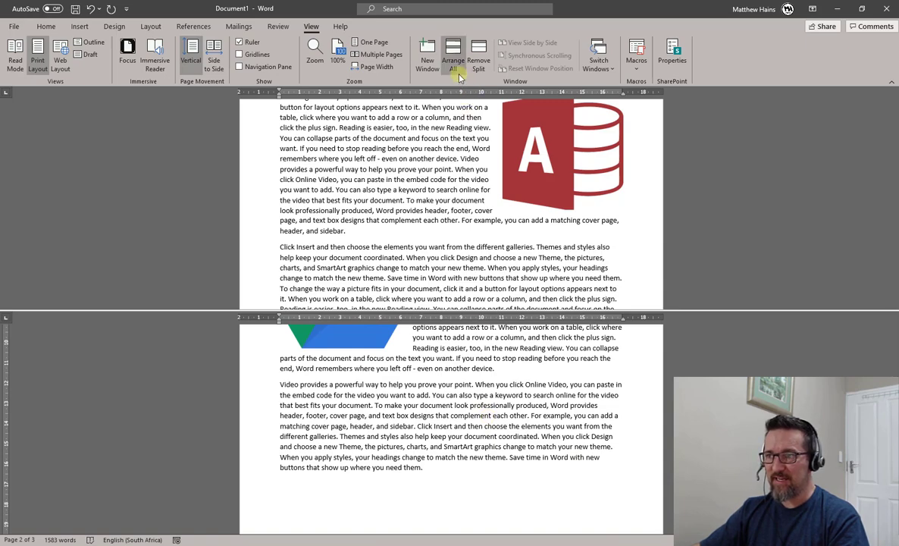
click(478, 67)
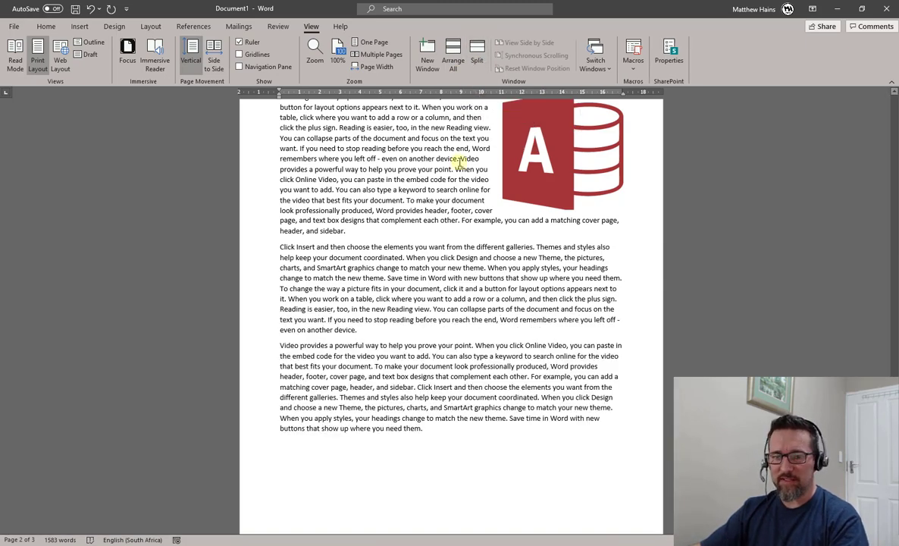
scroll(416, 265, up, 3)
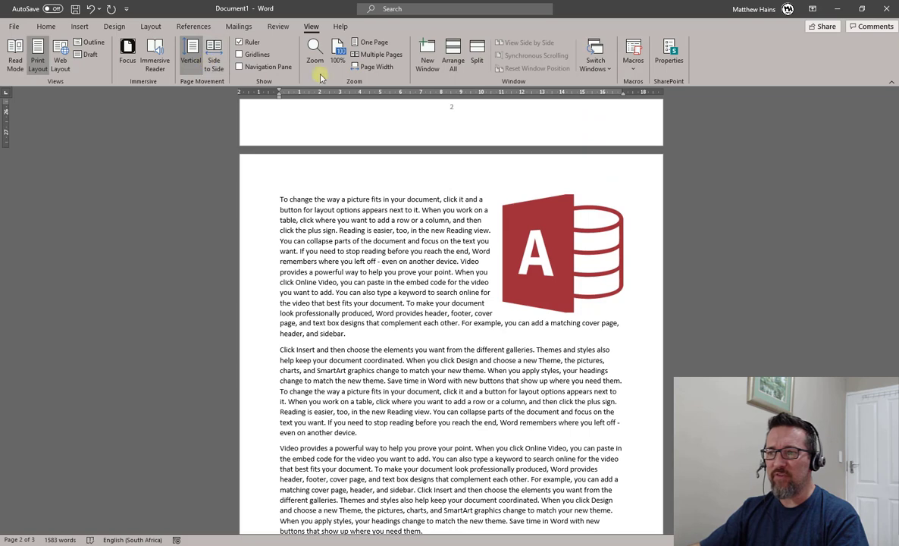